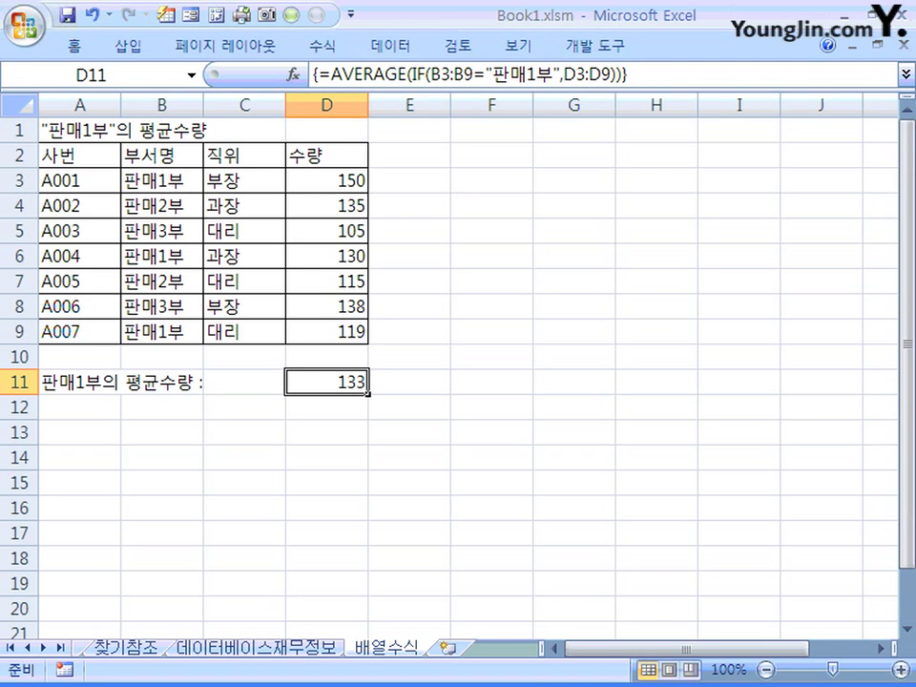
Step: Evaluate the B3:B9 range inside D11's array formula, examine the resulting department values and the comparison text, and discard the evaluation
{"action": "left_click", "coordinate": [430, 73]}
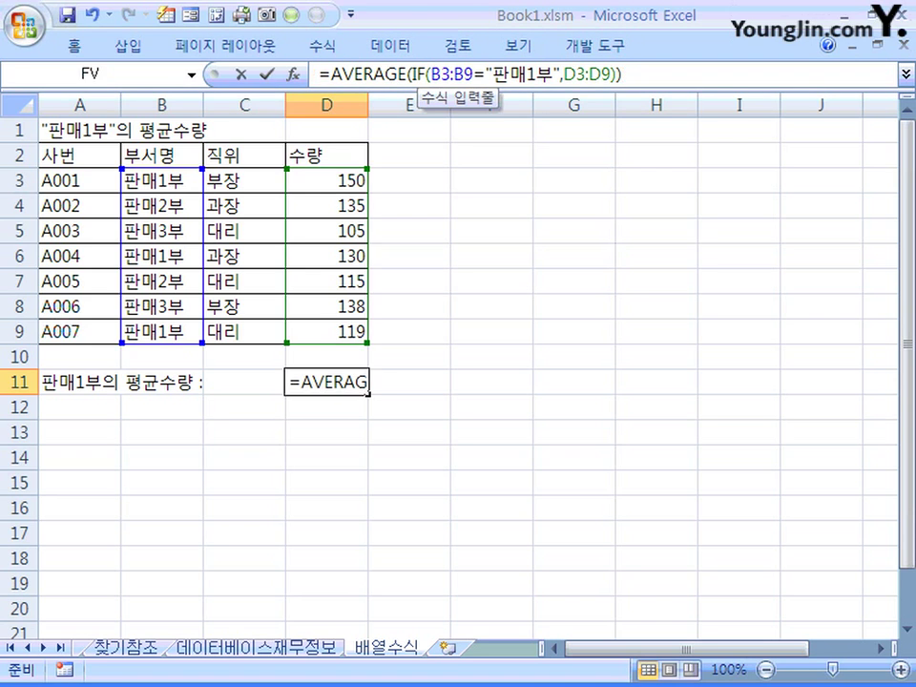
{"action": "left_click_drag", "start_coordinate": [430, 74], "coordinate": [473, 74]}
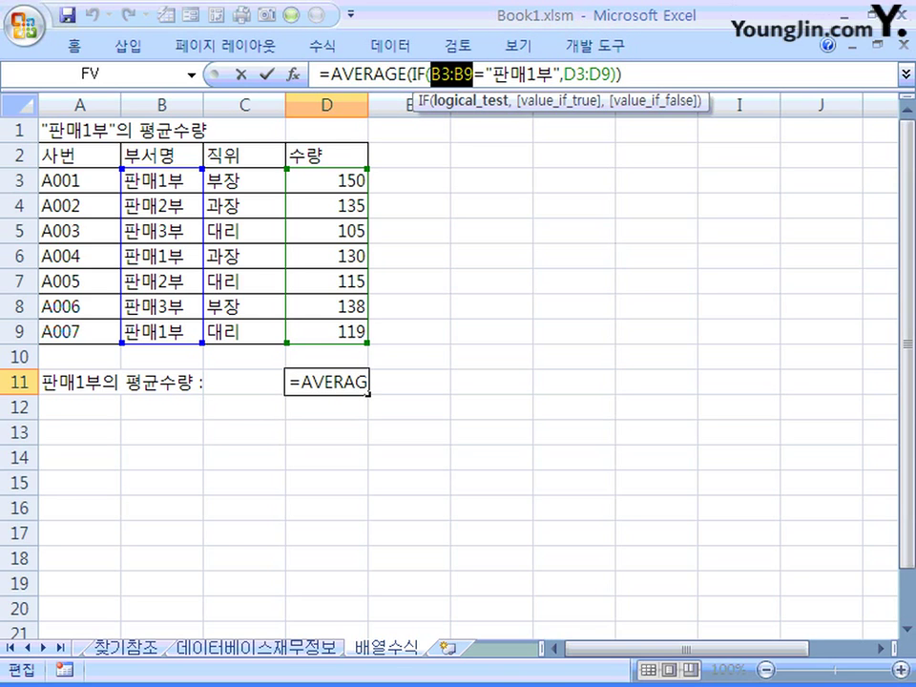
{"action": "key", "text": "F9"}
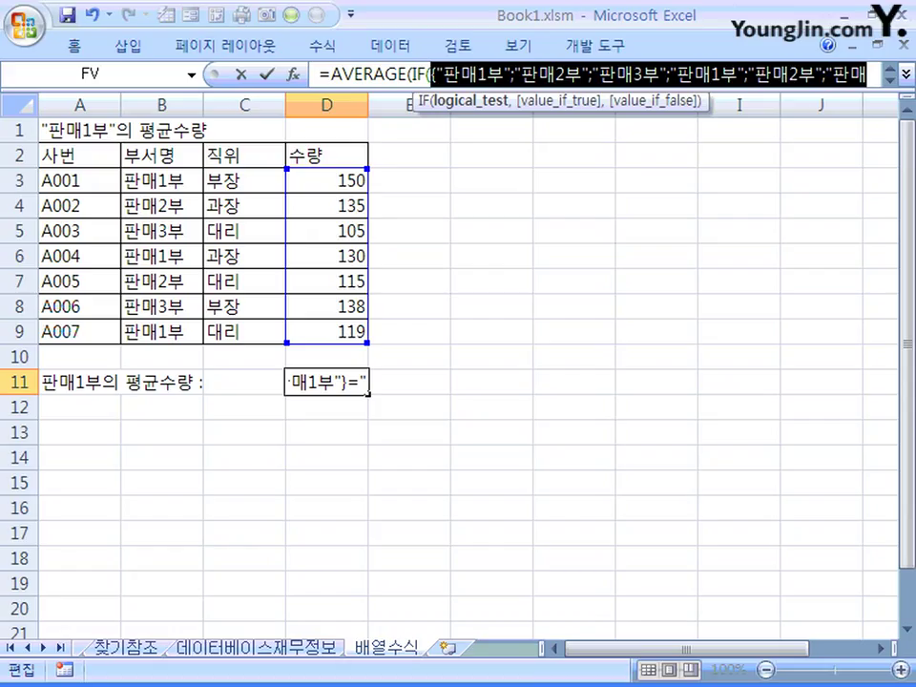
{"action": "left_click", "coordinate": [383, 73]}
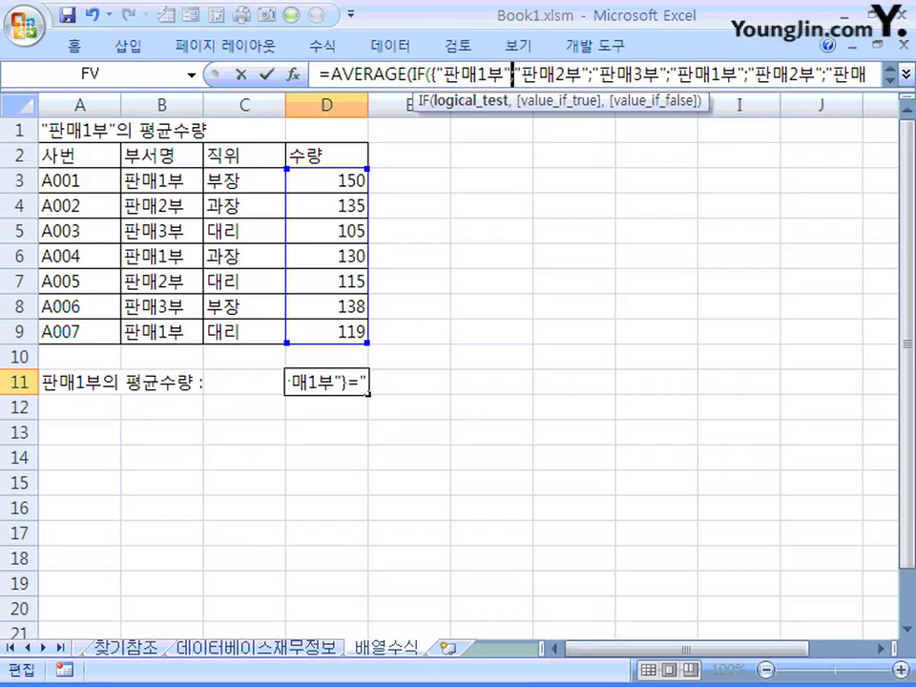
{"action": "left_click", "coordinate": [590, 74]}
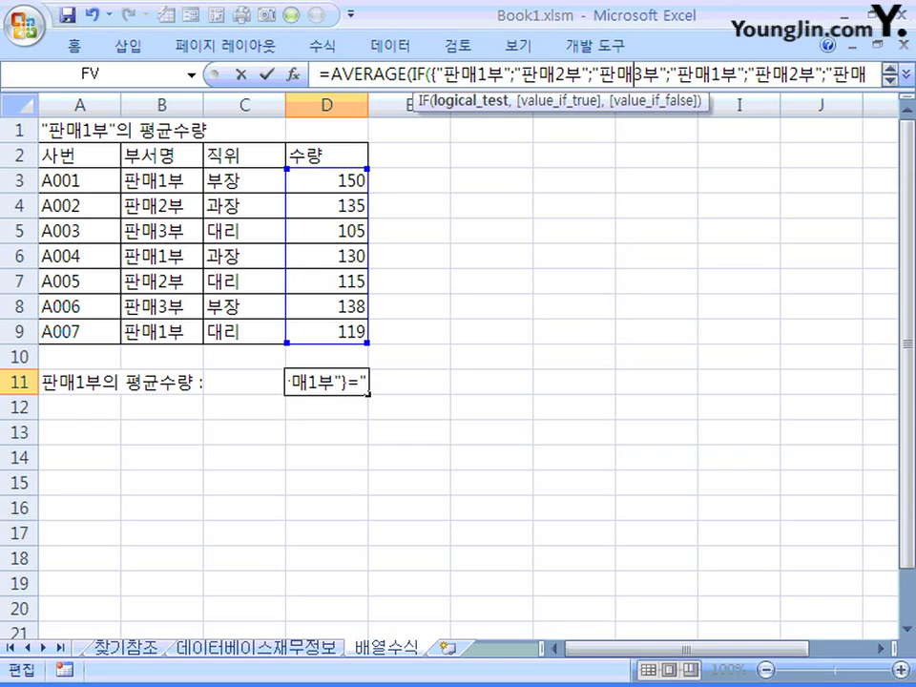
{"action": "key", "text": "End"}
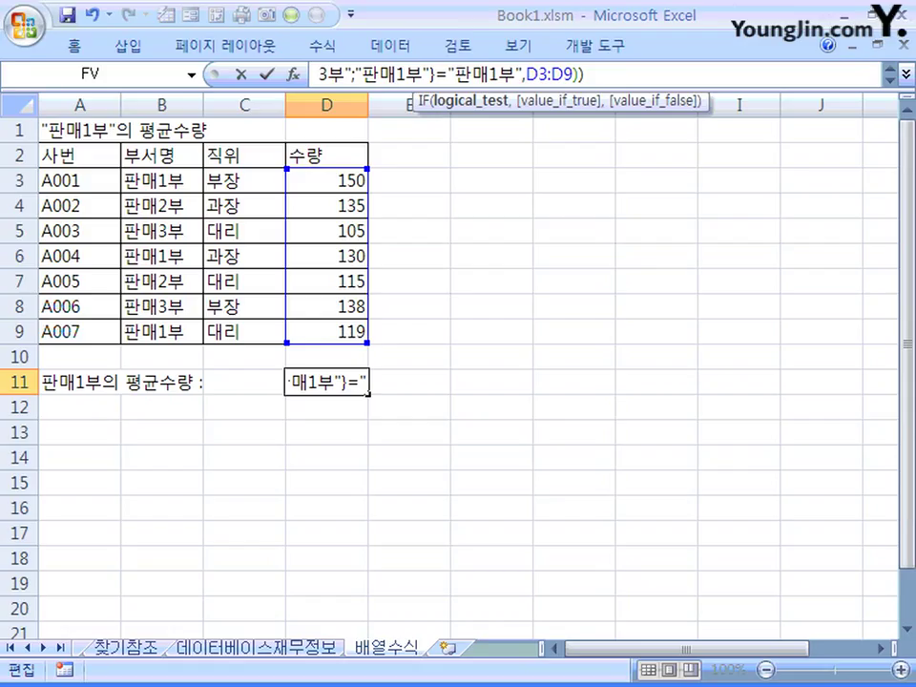
{"action": "left_click_drag", "start_coordinate": [446, 74], "coordinate": [524, 74]}
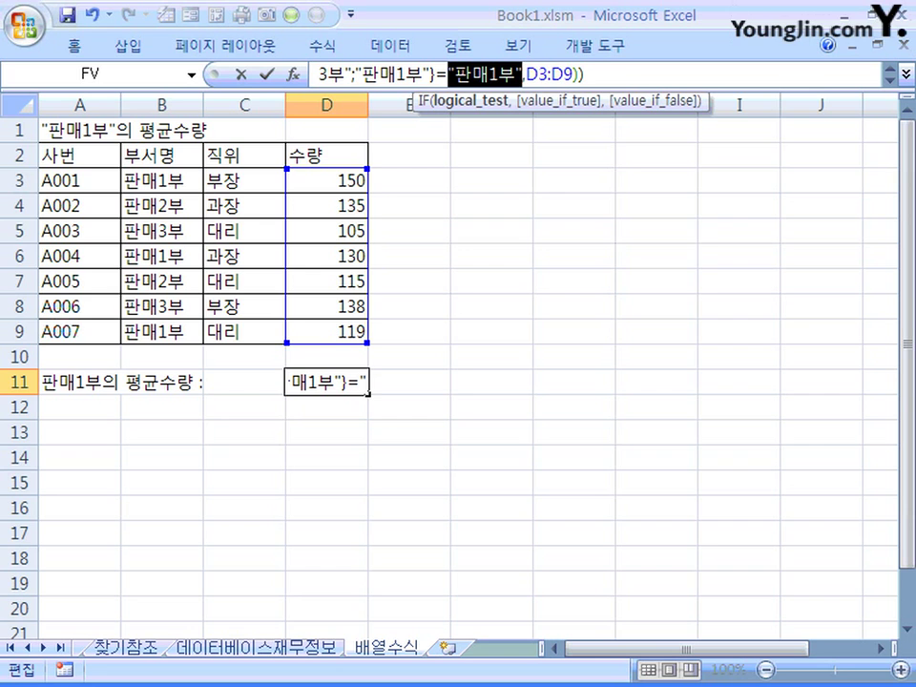
{"action": "key", "text": "Escape"}
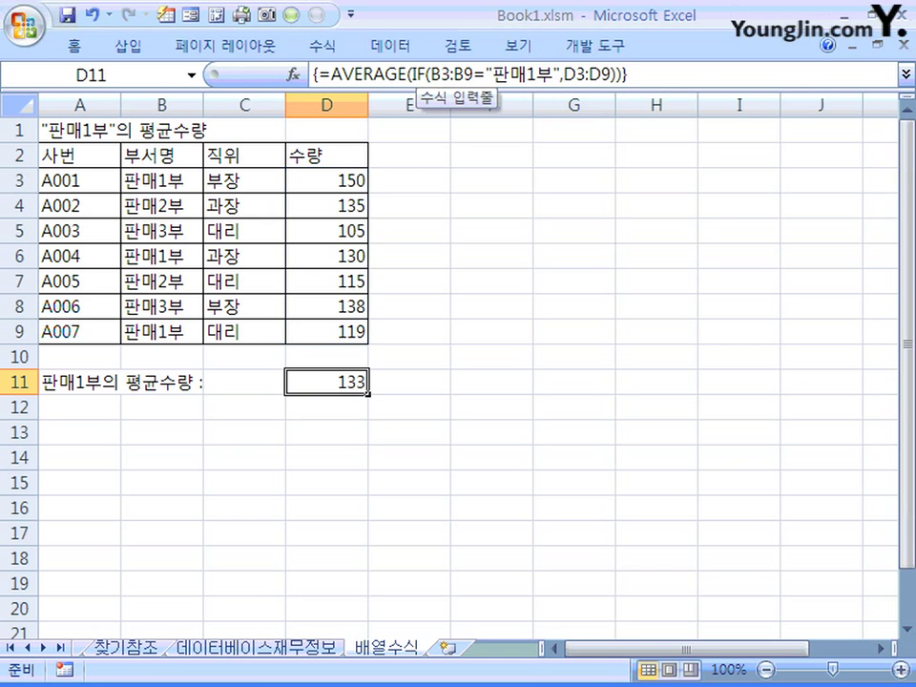
Step: Evaluate only the condition B3:B9="판매1부" inside D11's formula to inspect its logical results
{"action": "key", "text": "F2"}
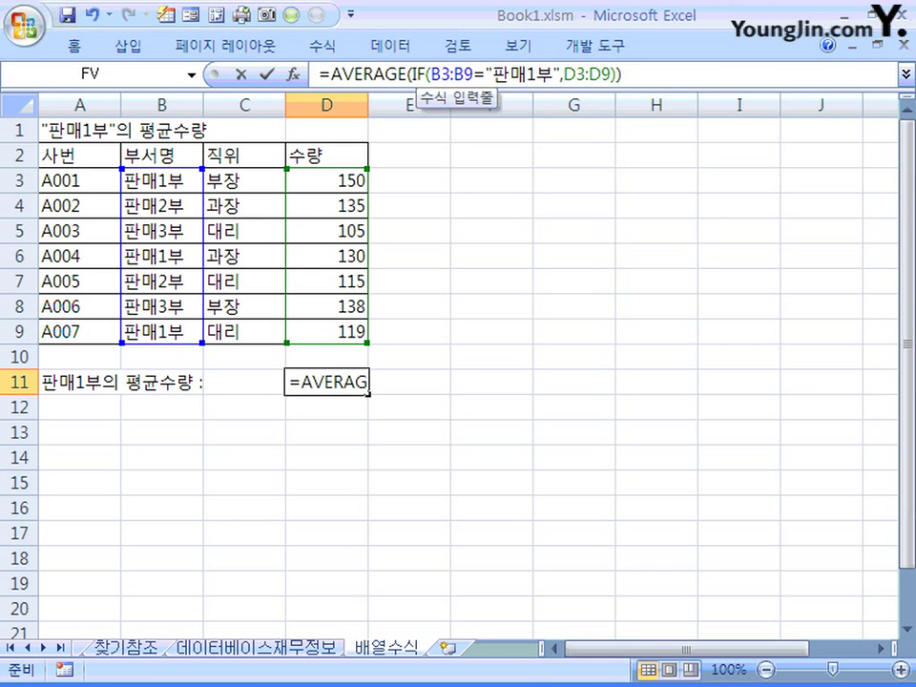
{"action": "left_click_drag", "start_coordinate": [428, 74], "coordinate": [561, 75]}
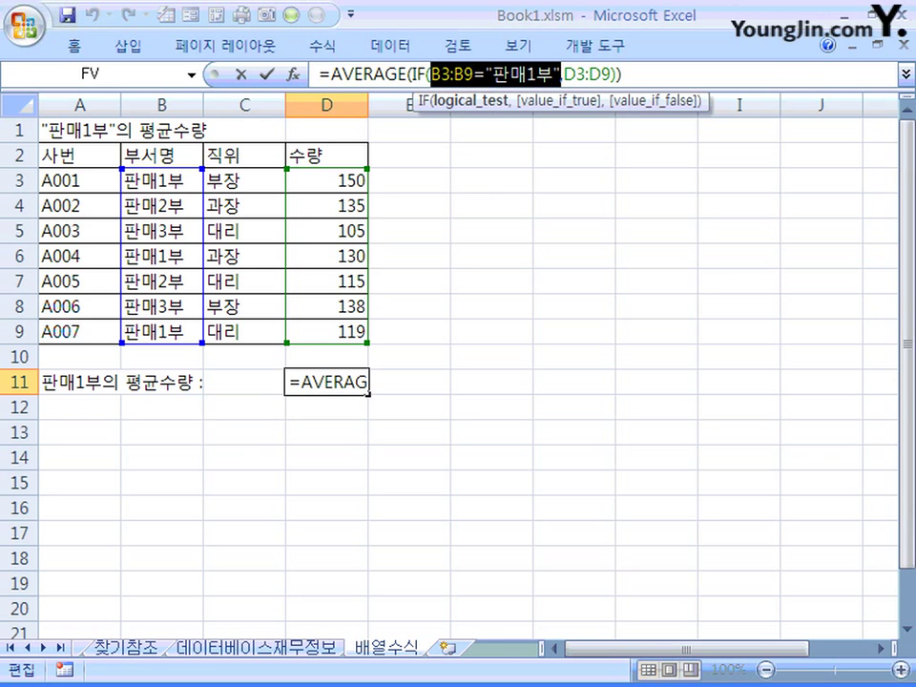
{"action": "key", "text": "F9"}
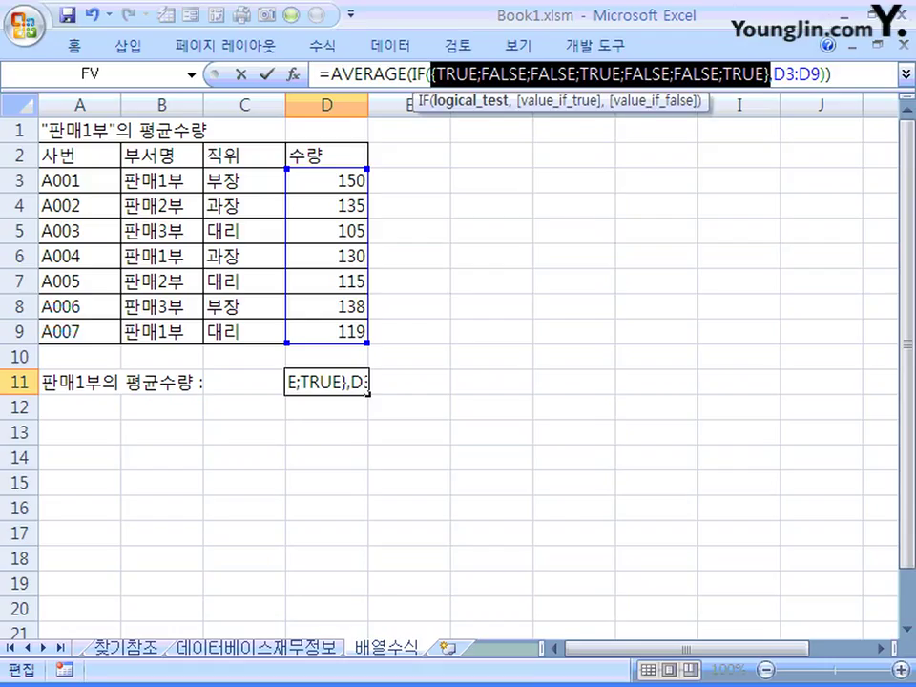
{"action": "mouse_move", "coordinate": [430, 207]}
{"action": "left_mouse_down"}
{"action": "mouse_move", "coordinate": [456, 206]}
{"action": "mouse_move", "coordinate": [456, 231]}
{"action": "mouse_move", "coordinate": [477, 251]}
{"action": "mouse_move", "coordinate": [573, 202]}
{"action": "mouse_move", "coordinate": [570, 250]}
{"action": "left_mouse_up"}
{"action": "mouse_move", "coordinate": [602, 187]}
{"action": "left_mouse_down"}
{"action": "mouse_move", "coordinate": [602, 220]}
{"action": "mouse_move", "coordinate": [625, 222]}
{"action": "left_mouse_up"}
{"action": "mouse_move", "coordinate": [599, 222]}
{"action": "left_mouse_down"}
{"action": "mouse_move", "coordinate": [627, 220]}
{"action": "mouse_move", "coordinate": [616, 270]}
{"action": "left_mouse_up"}
{"action": "mouse_move", "coordinate": [147, 157]}
{"action": "left_mouse_down"}
{"action": "mouse_move", "coordinate": [109, 239]}
{"action": "mouse_move", "coordinate": [190, 276]}
{"action": "mouse_move", "coordinate": [199, 167]}
{"action": "mouse_move", "coordinate": [129, 158]}
{"action": "left_mouse_up"}
{"action": "mouse_move", "coordinate": [192, 177]}
{"action": "left_mouse_down"}
{"action": "mouse_move", "coordinate": [245, 174]}
{"action": "mouse_move", "coordinate": [424, 212]}
{"action": "left_mouse_up"}
{"action": "left_click_drag", "start_coordinate": [194, 204], "coordinate": [416, 222]}
{"action": "left_click_drag", "start_coordinate": [197, 231], "coordinate": [415, 230]}
{"action": "left_click_drag", "start_coordinate": [198, 255], "coordinate": [434, 256]}
{"action": "left_click_drag", "start_coordinate": [197, 281], "coordinate": [430, 263]}
{"action": "left_click_drag", "start_coordinate": [196, 307], "coordinate": [450, 272]}
{"action": "left_click_drag", "start_coordinate": [196, 332], "coordinate": [455, 294]}
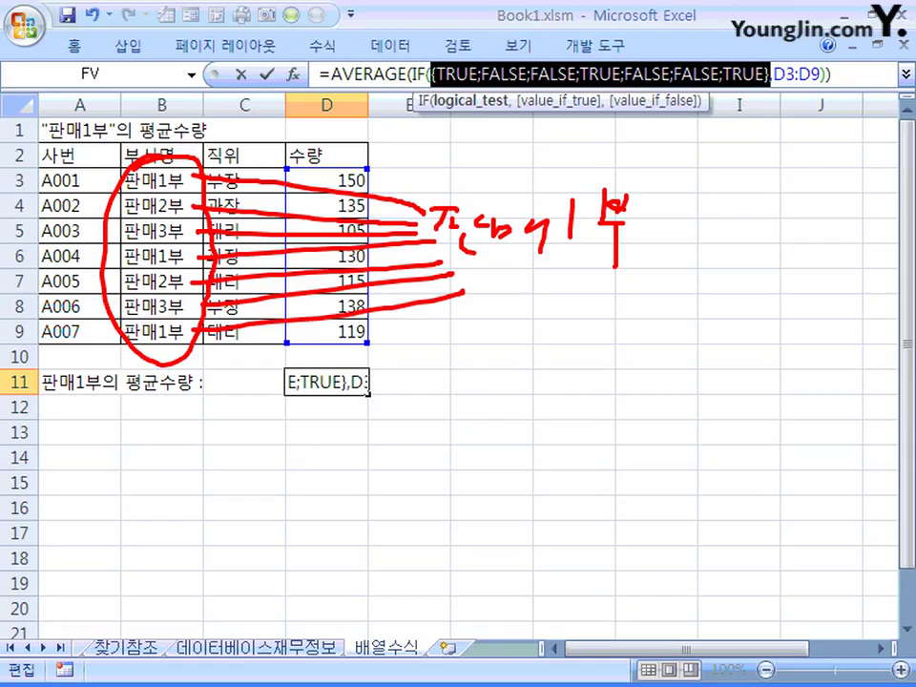
{"action": "left_click_drag", "start_coordinate": [198, 168], "coordinate": [190, 181]}
{"action": "left_click_drag", "start_coordinate": [199, 243], "coordinate": [190, 256]}
{"action": "left_click_drag", "start_coordinate": [205, 316], "coordinate": [193, 330]}
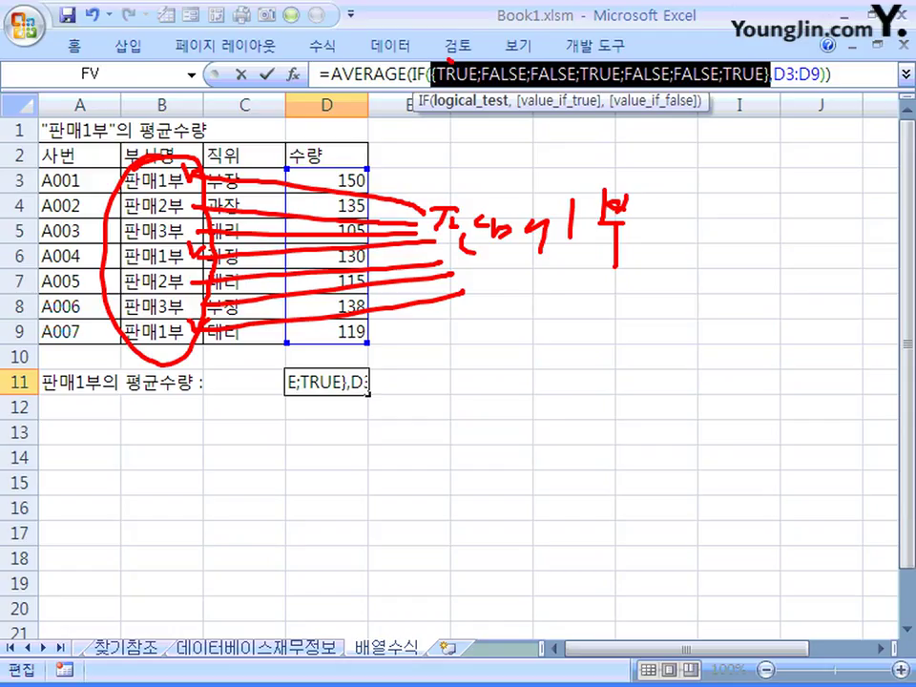
{"action": "left_click_drag", "start_coordinate": [453, 59], "coordinate": [473, 53]}
{"action": "left_click_drag", "start_coordinate": [595, 57], "coordinate": [622, 52]}
{"action": "left_click_drag", "start_coordinate": [741, 54], "coordinate": [763, 59]}
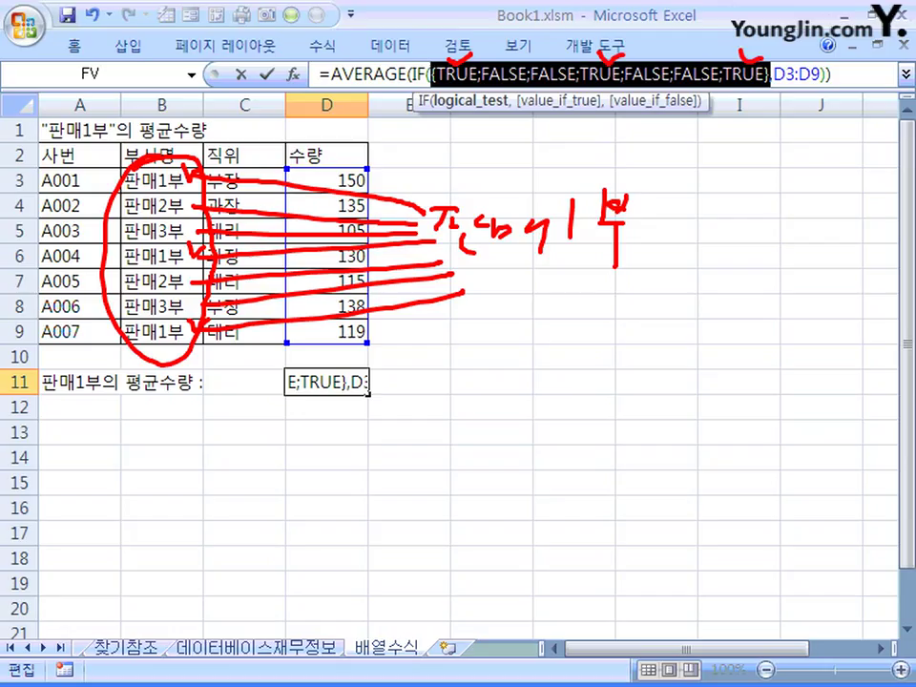
{"action": "mouse_move", "coordinate": [412, 172]}
{"action": "left_mouse_down"}
{"action": "mouse_move", "coordinate": [446, 170]}
{"action": "mouse_move", "coordinate": [445, 182]}
{"action": "mouse_move", "coordinate": [496, 155]}
{"action": "mouse_move", "coordinate": [488, 171]}
{"action": "mouse_move", "coordinate": [563, 158]}
{"action": "left_mouse_up"}
{"action": "mouse_move", "coordinate": [572, 145]}
{"action": "left_mouse_down"}
{"action": "mouse_move", "coordinate": [586, 150]}
{"action": "mouse_move", "coordinate": [583, 164]}
{"action": "left_mouse_up"}
{"action": "mouse_move", "coordinate": [490, 176]}
{"action": "left_mouse_down"}
{"action": "mouse_move", "coordinate": [553, 180]}
{"action": "mouse_move", "coordinate": [578, 200]}
{"action": "mouse_move", "coordinate": [616, 196]}
{"action": "left_mouse_up"}
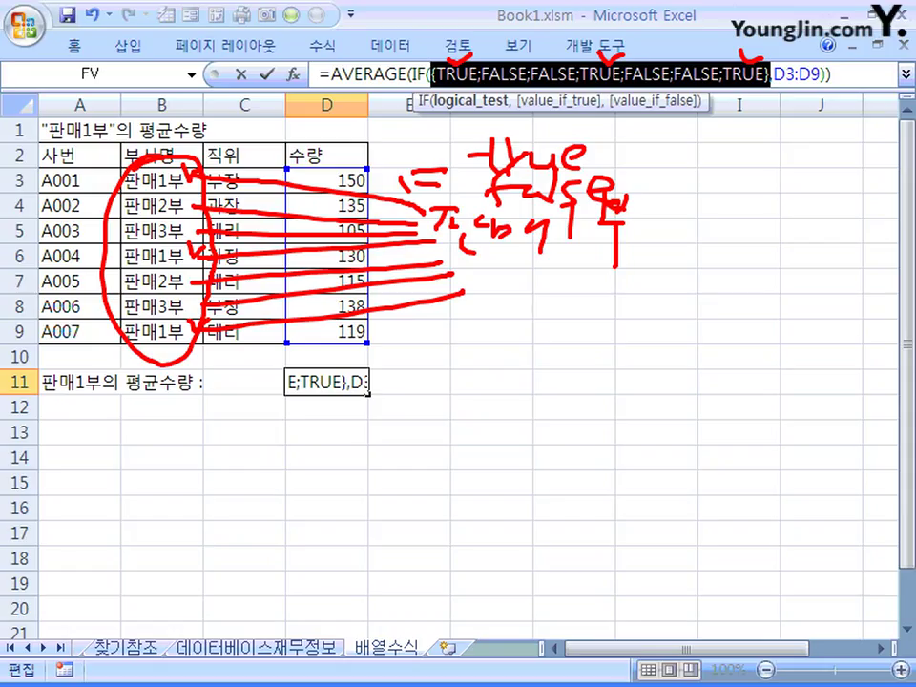
{"action": "key", "text": "Escape"}
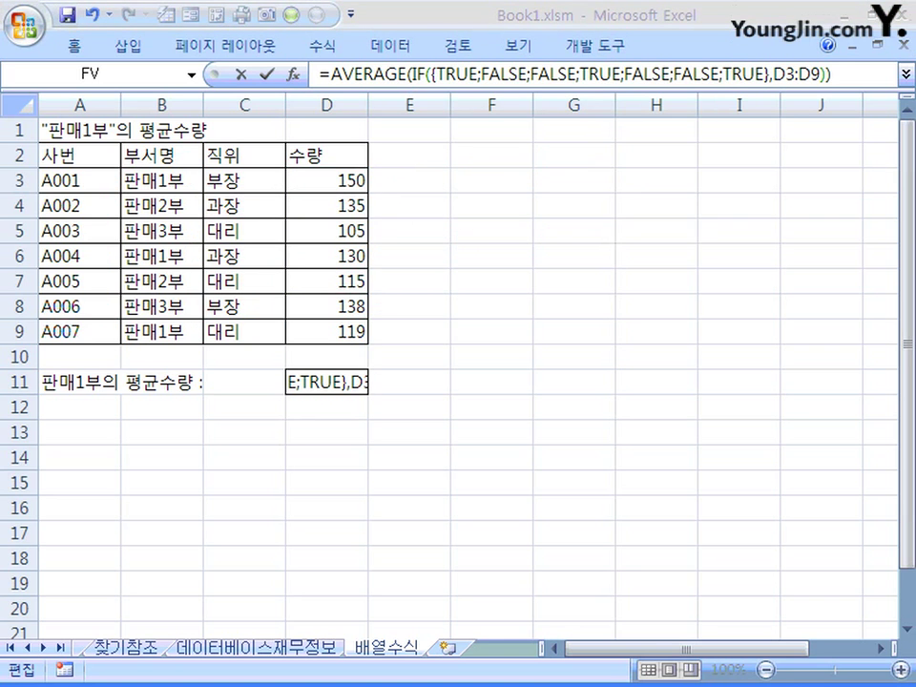
Step: Examine the IF function's arguments in D11's formula and evaluate the whole IF part inside AVERAGE
{"action": "left_click_drag", "start_coordinate": [430, 74], "coordinate": [770, 73]}
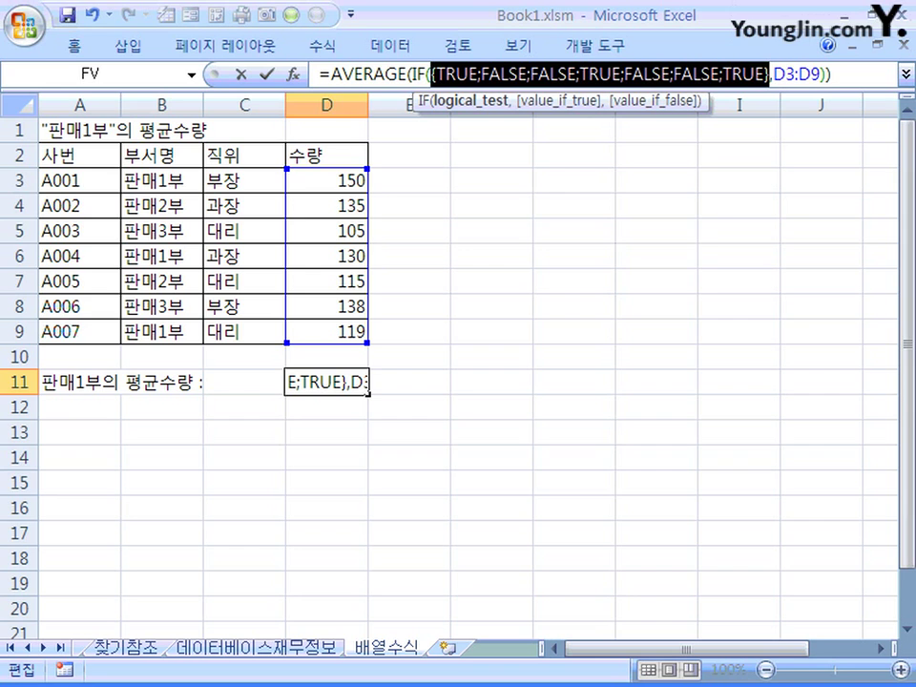
{"action": "left_click_drag", "start_coordinate": [411, 73], "coordinate": [426, 74]}
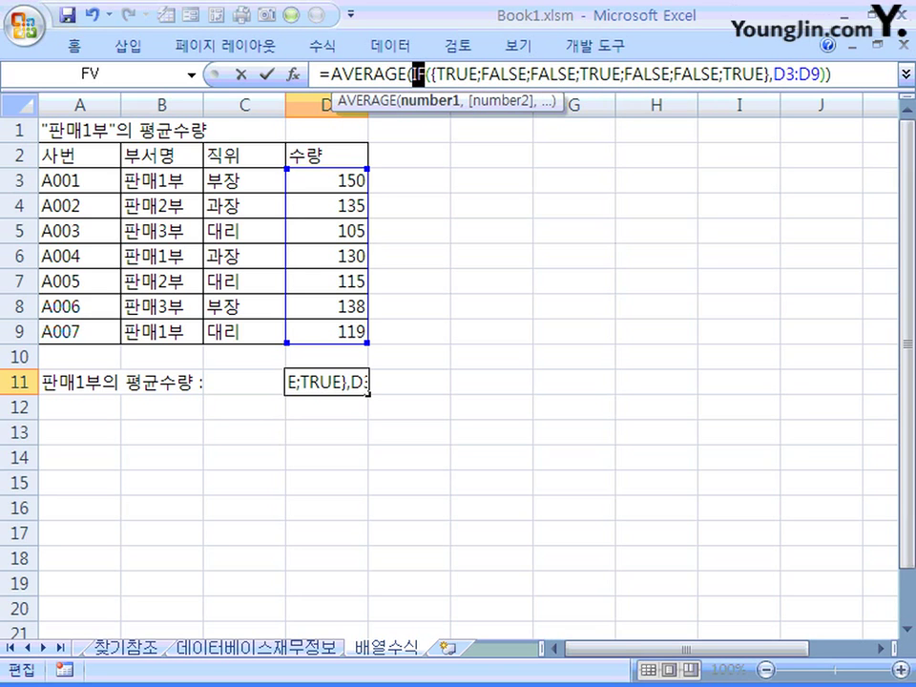
{"action": "left_click", "coordinate": [436, 74]}
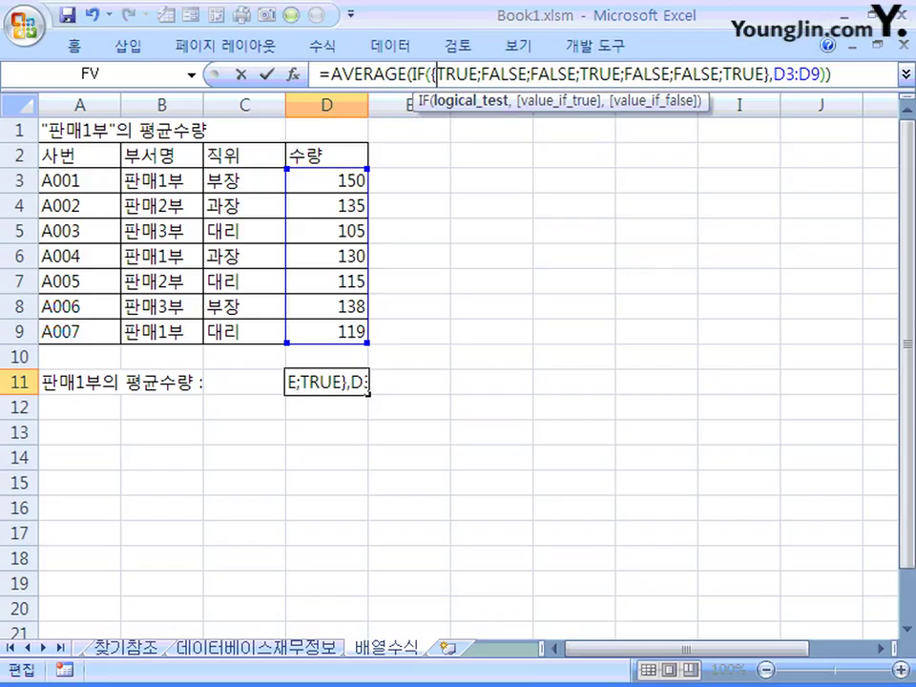
{"action": "left_click", "coordinate": [796, 73]}
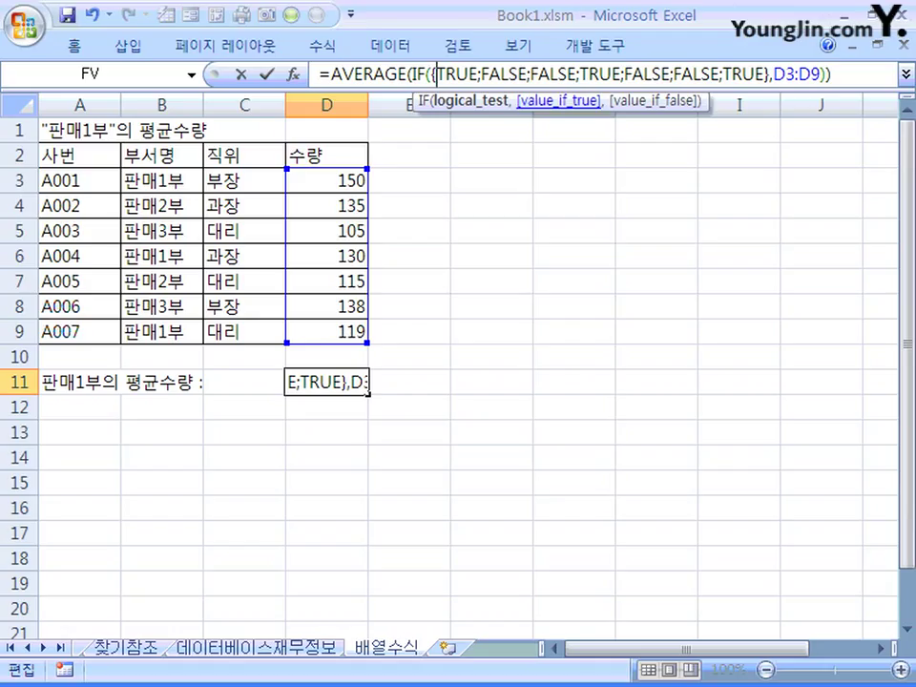
{"action": "left_click", "coordinate": [437, 74]}
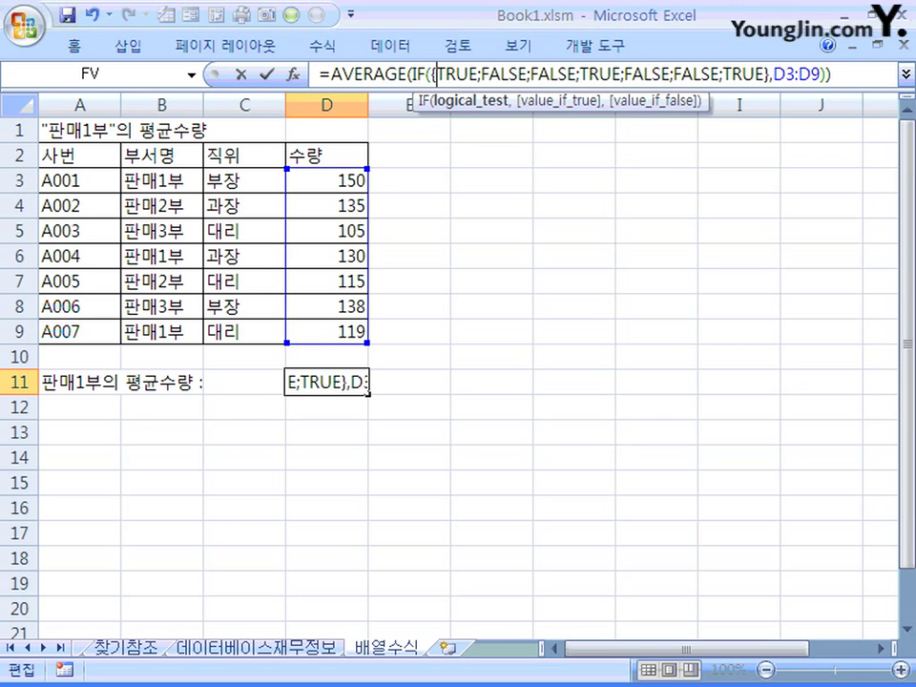
{"action": "left_click_drag", "start_coordinate": [412, 73], "coordinate": [826, 74]}
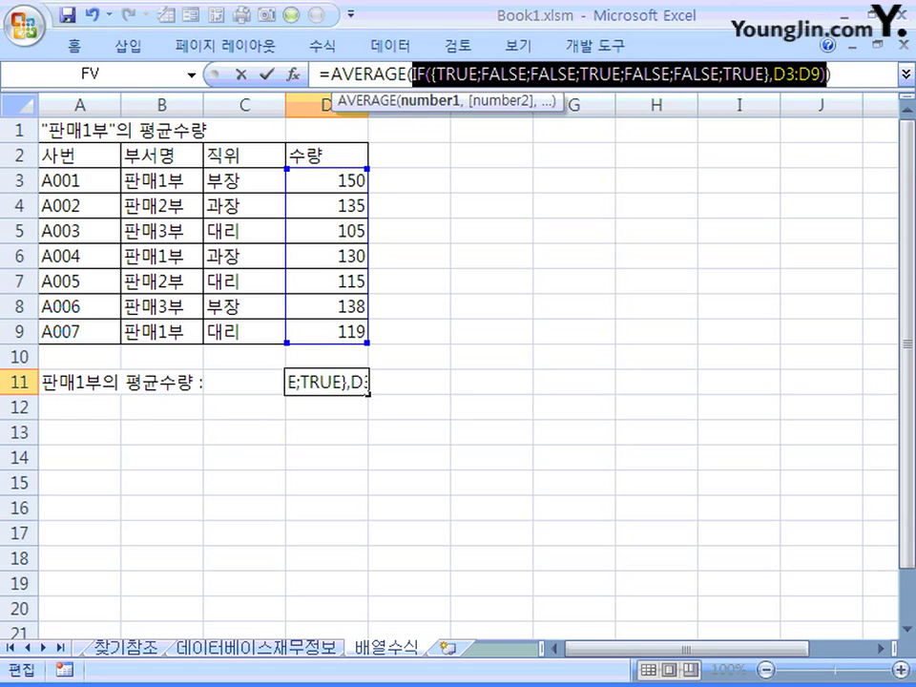
{"action": "key", "text": "F9"}
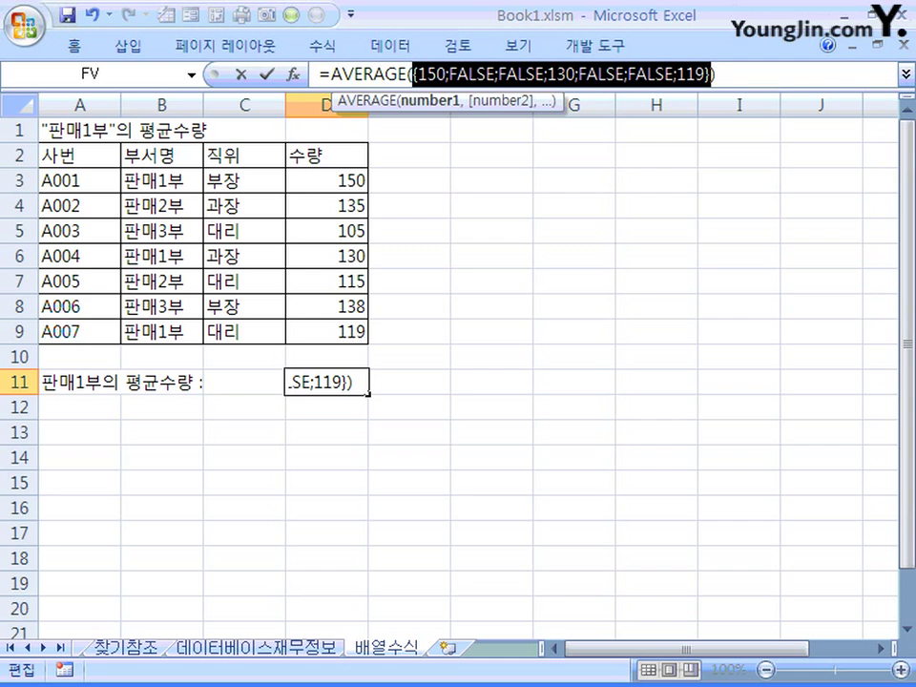
Step: Evaluate the entire AVERAGE expression in D11, and discard the evaluation to keep the original formula
{"action": "left_click_drag", "start_coordinate": [331, 74], "coordinate": [715, 74]}
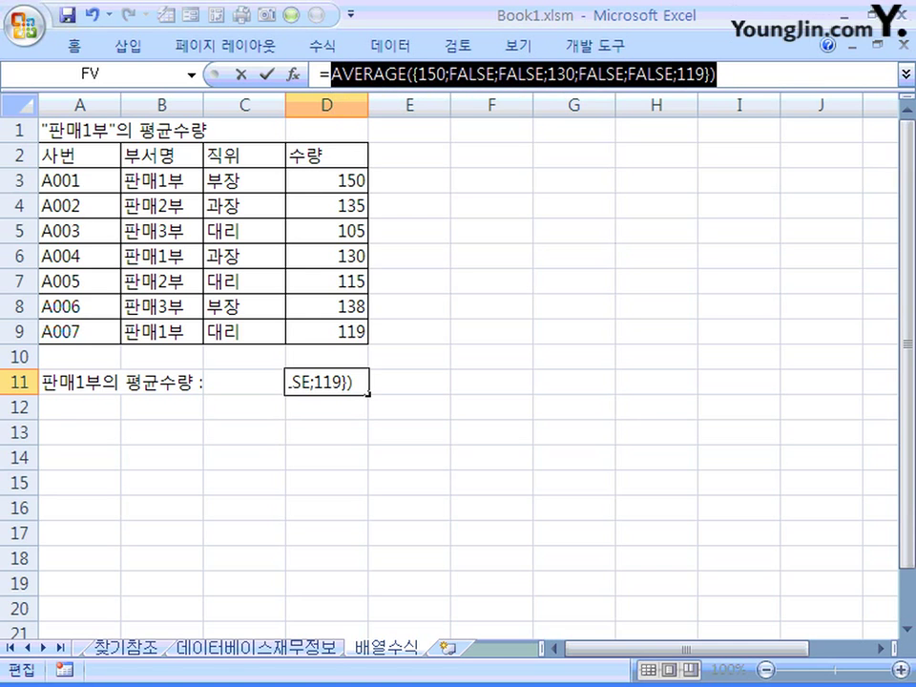
{"action": "key", "text": "F9"}
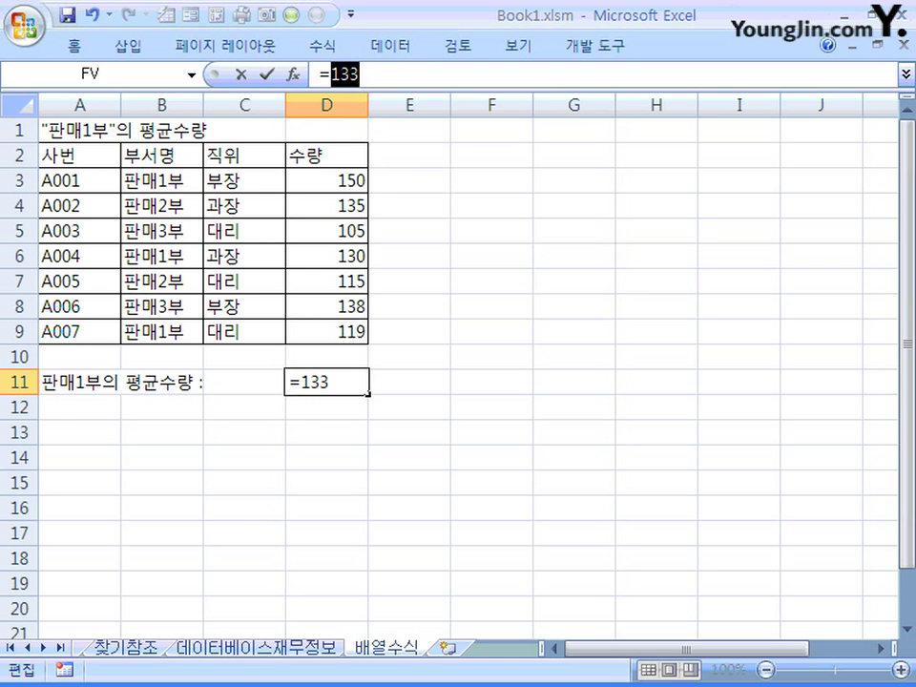
{"action": "key", "text": "Escape"}
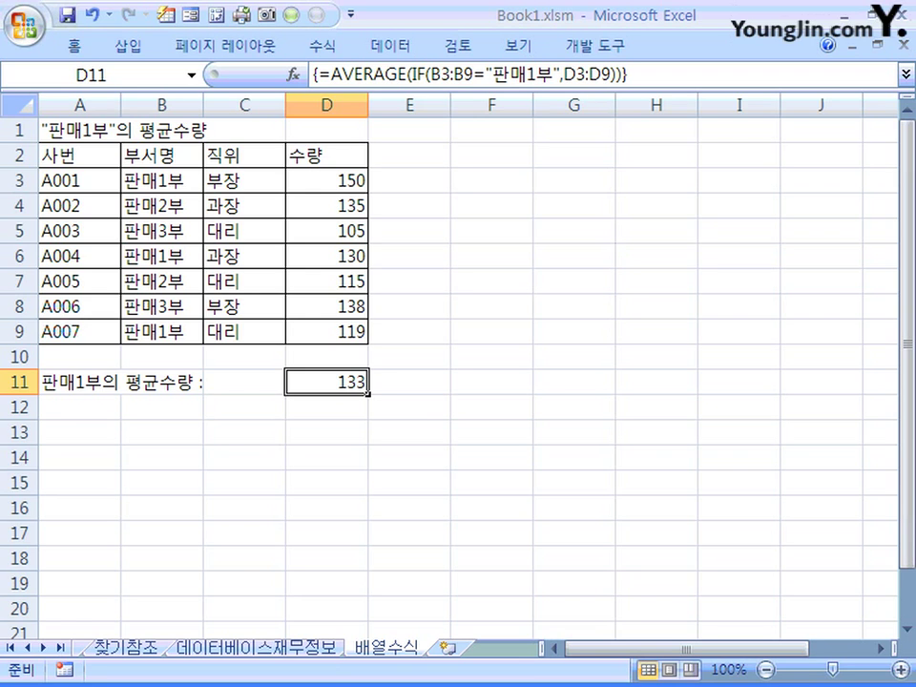
Step: Re-enter =AVERAGE(IF(B3:B9="판매1부",D3:D9)) in D11 as an array formula
{"action": "key", "text": "F2"}
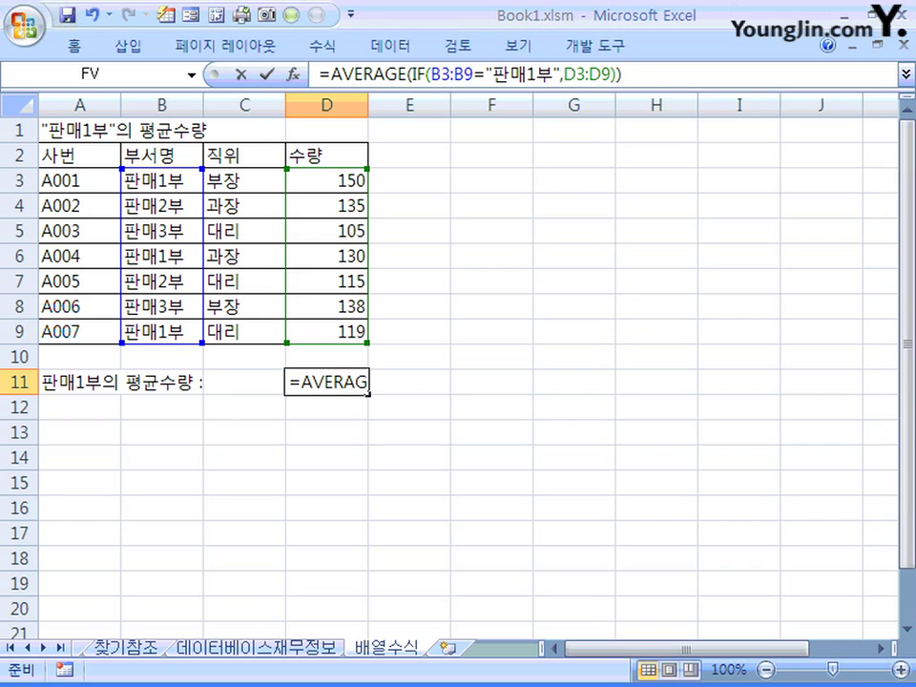
{"action": "left_click", "coordinate": [622, 74]}
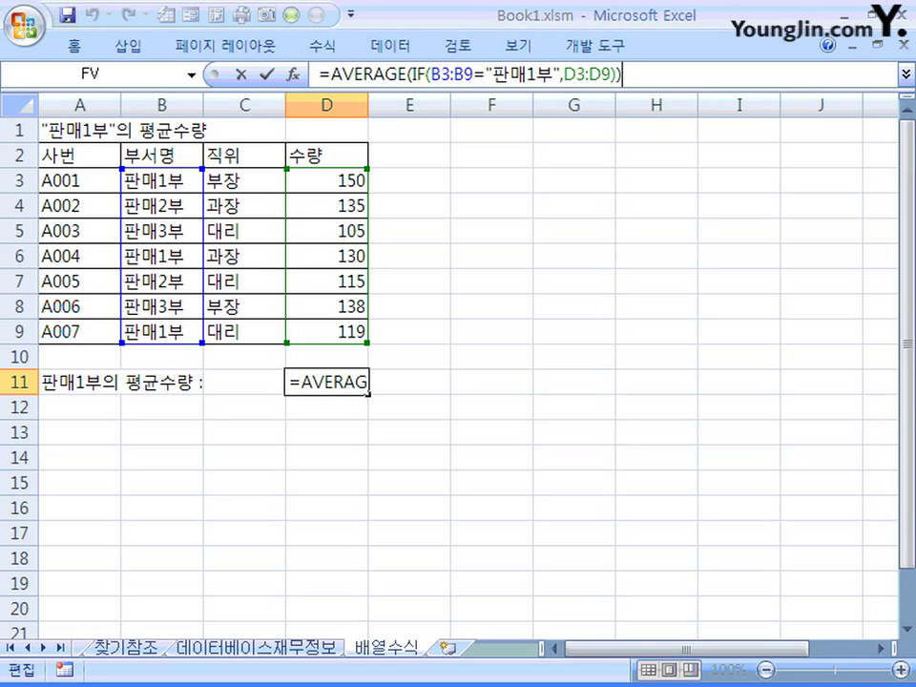
{"action": "key", "text": "ctrl+shift+Return"}
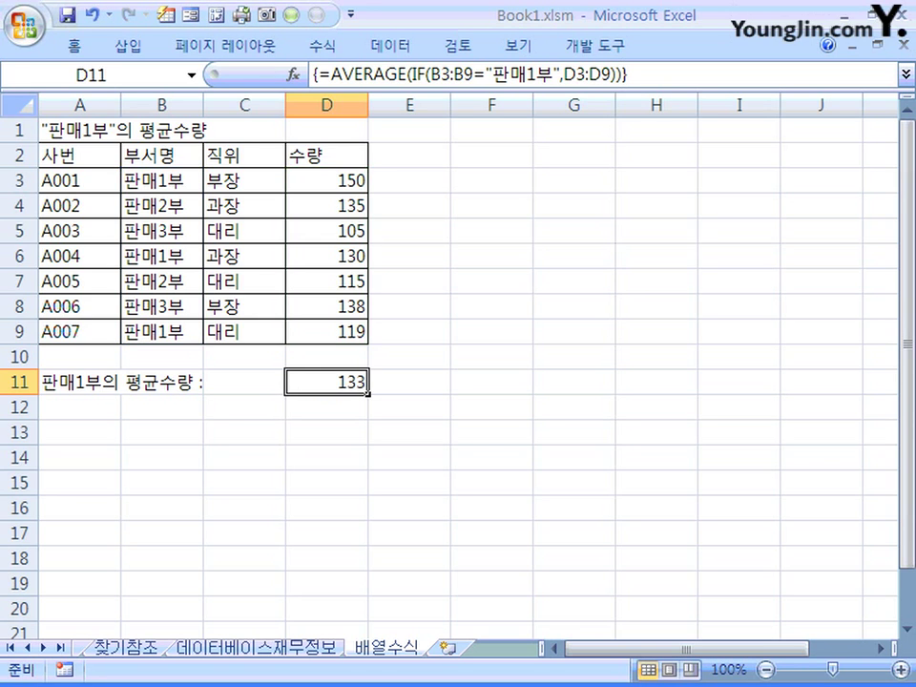